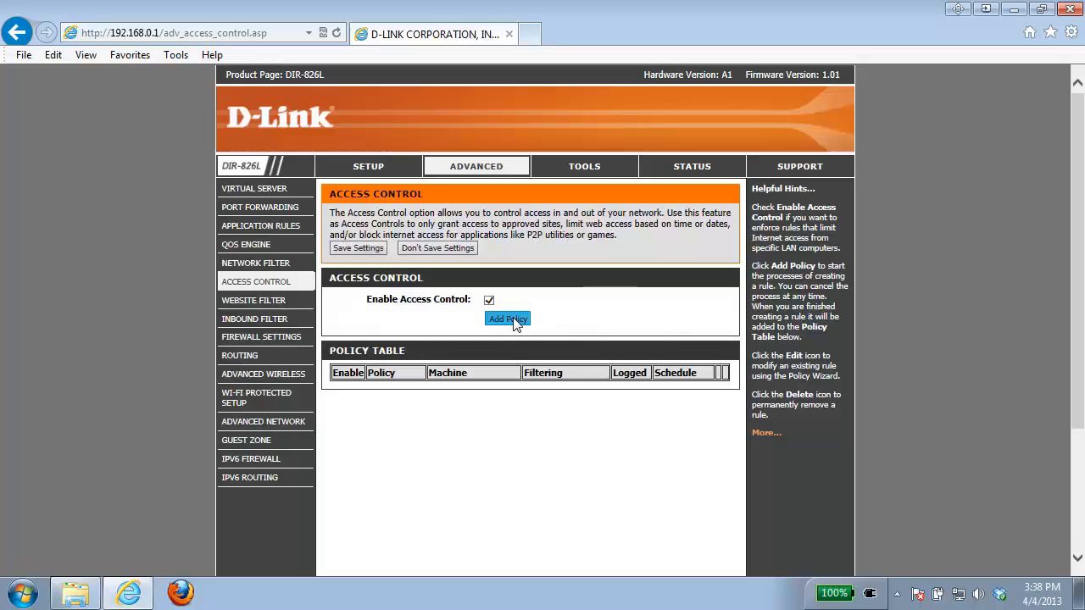
Start a new access control policy and name it "Block Sites".
left_click(508, 320)
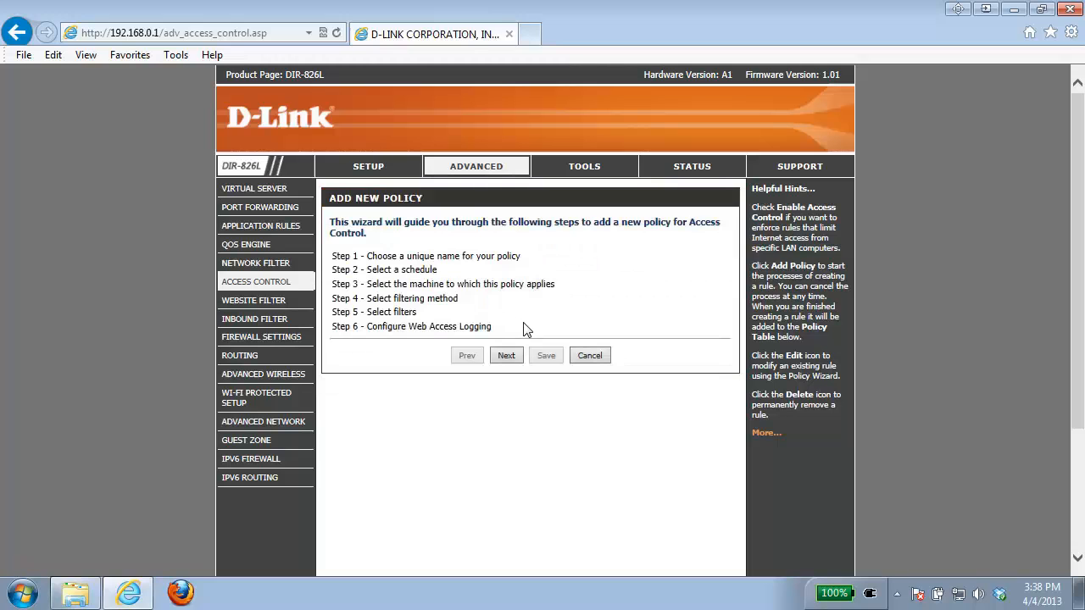
left_click(507, 359)
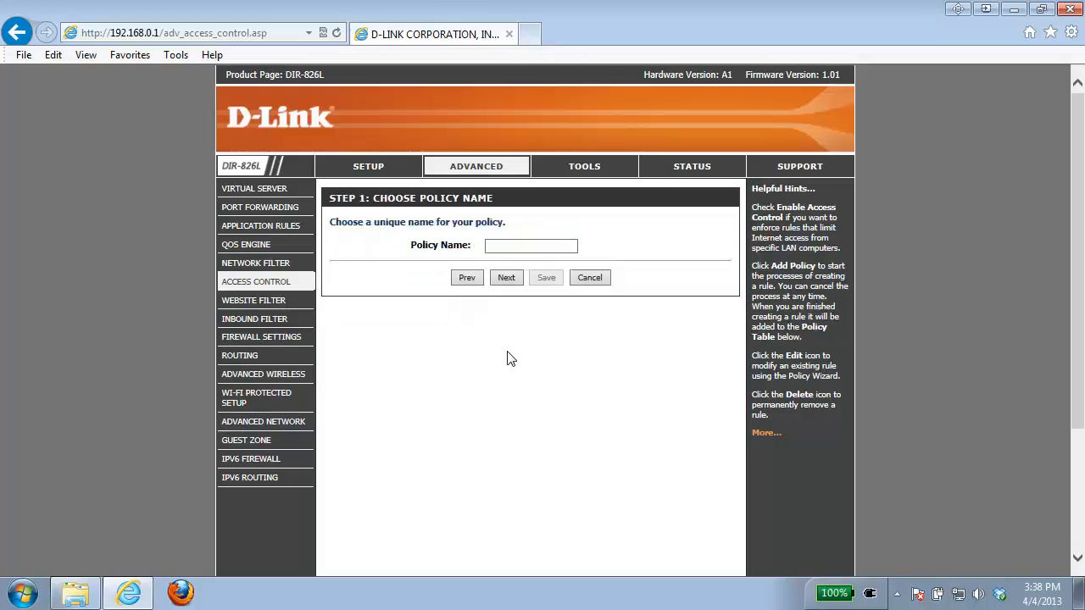
left_click(508, 245)
type("Block Sites")
left_click(511, 279)
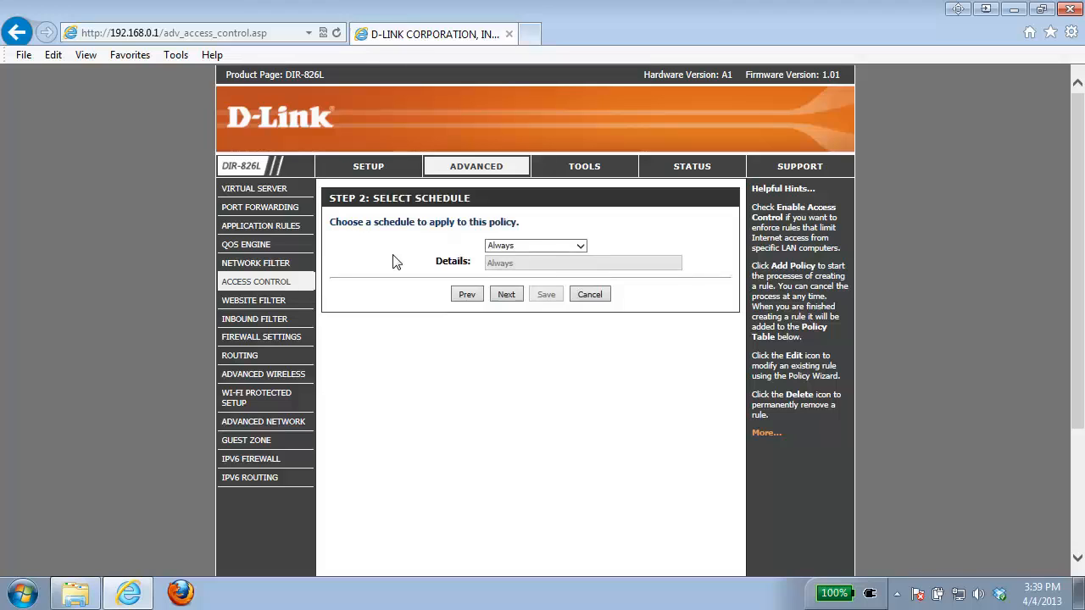
Apply the Always schedule to the policy and add Other Machines as the machine entry it covers.
left_click(566, 247)
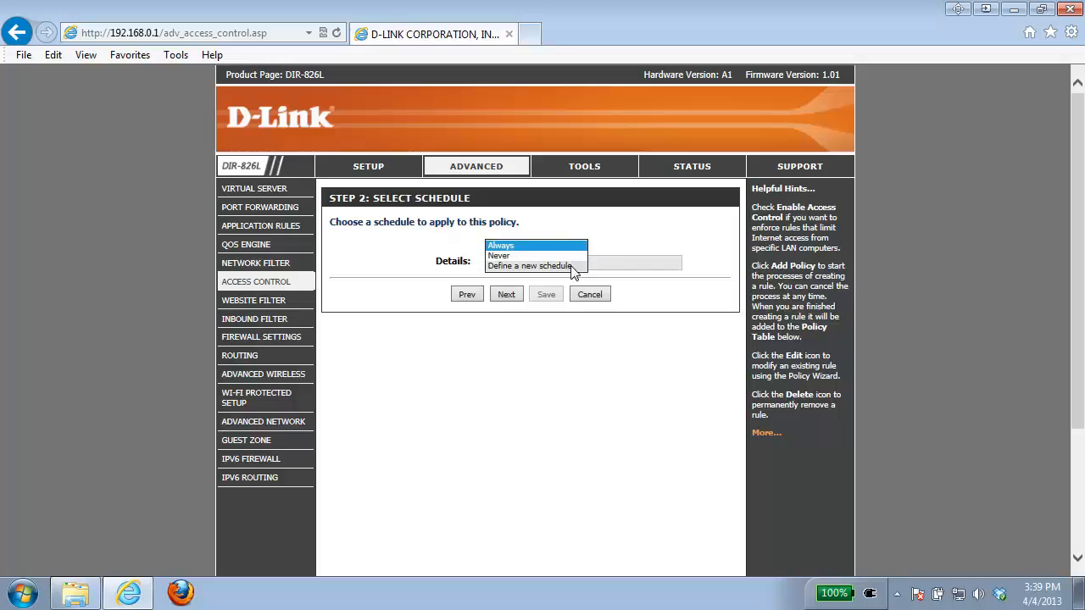
left_click(581, 242)
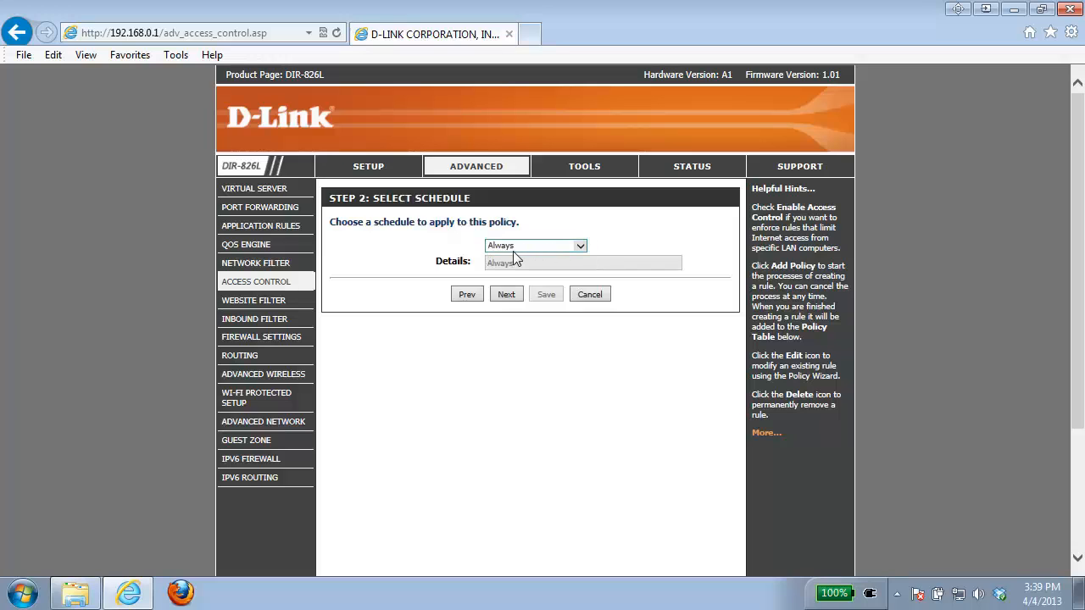
left_click(506, 297)
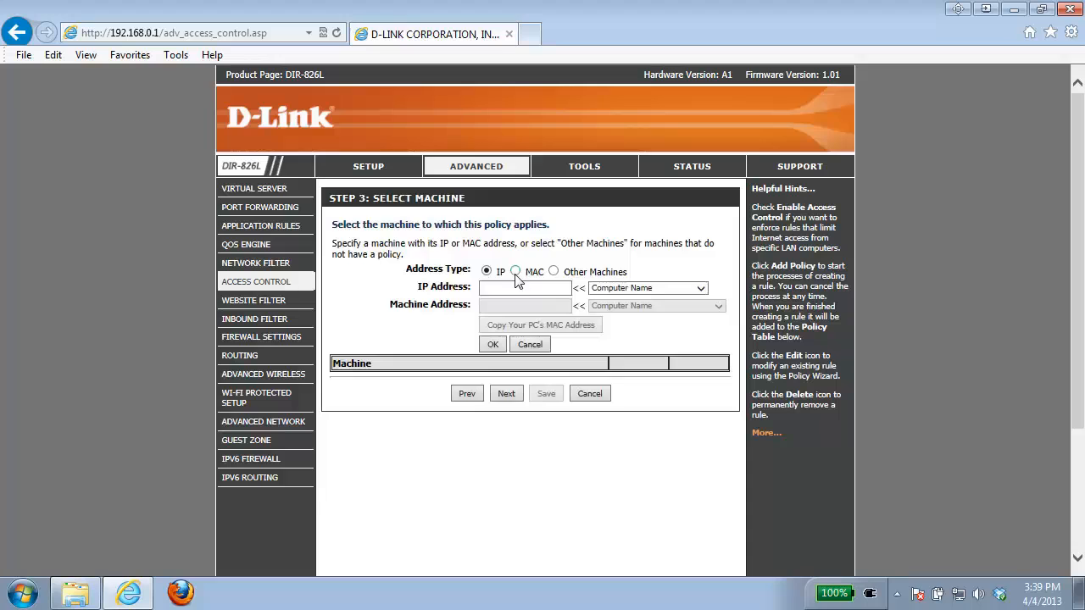
left_click(554, 272)
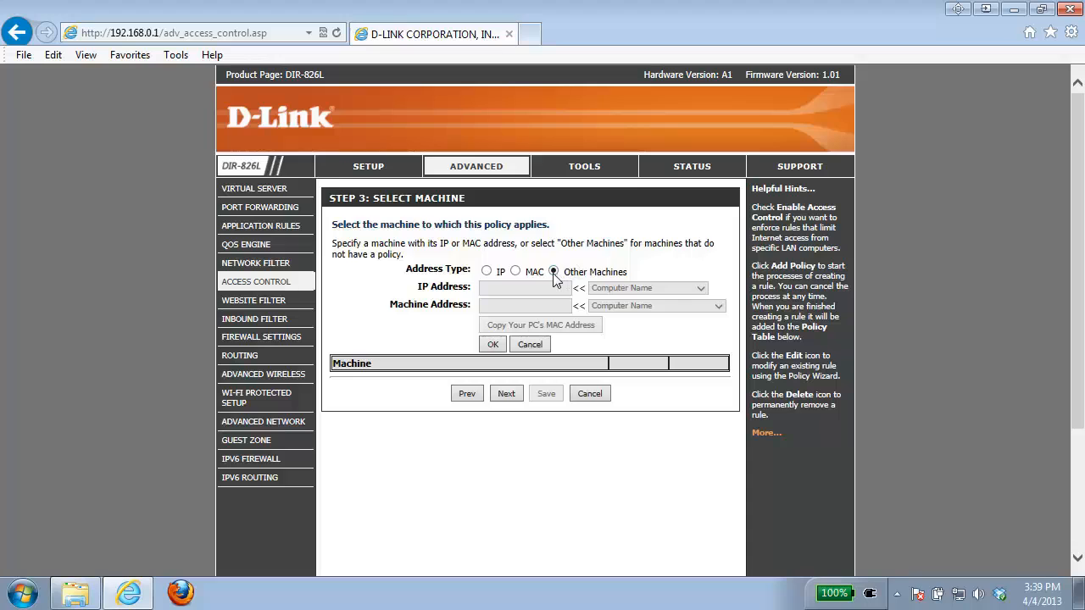
left_click(495, 346)
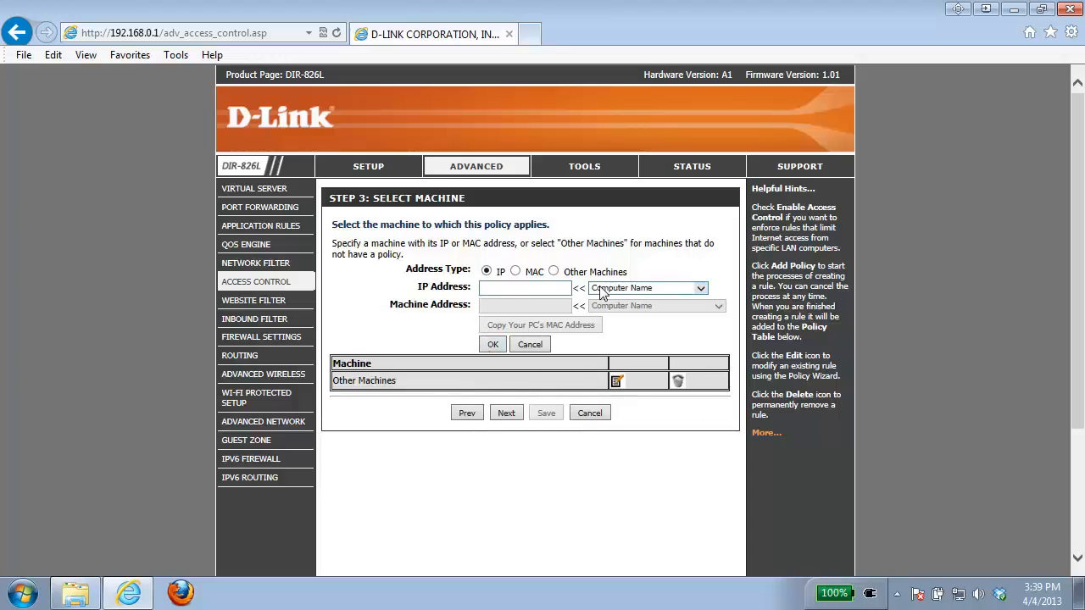
left_click(634, 293)
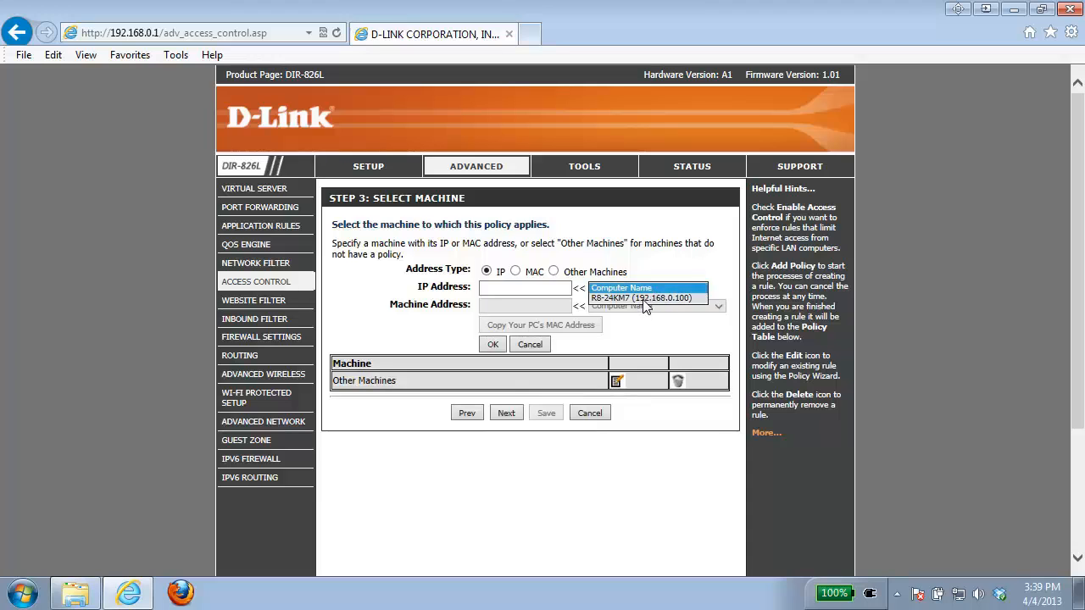
left_click(644, 299)
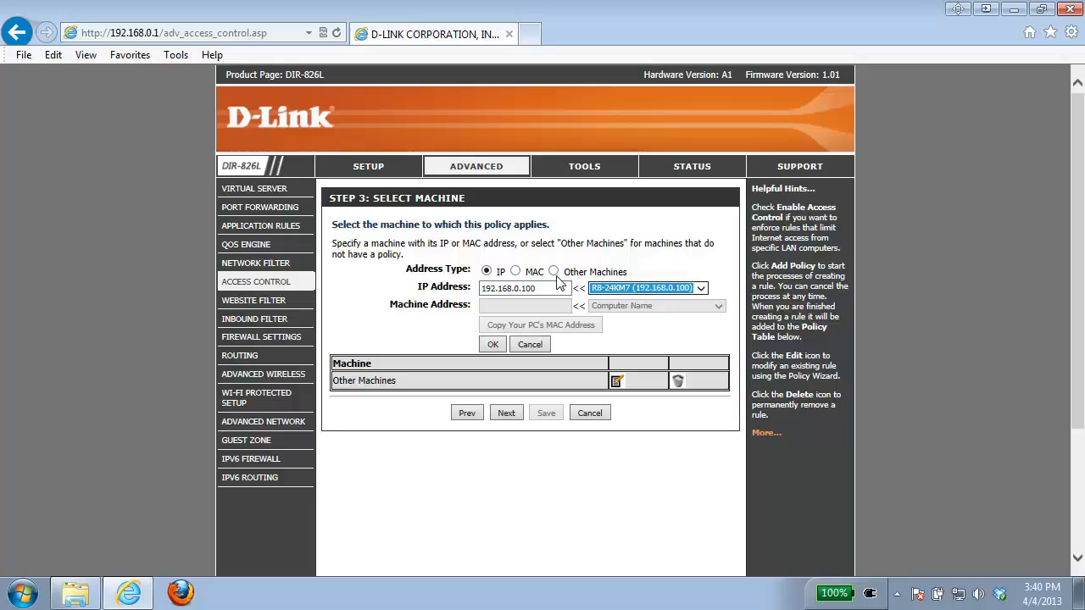
left_click_drag(554, 288, 412, 297)
key("BackSpace")
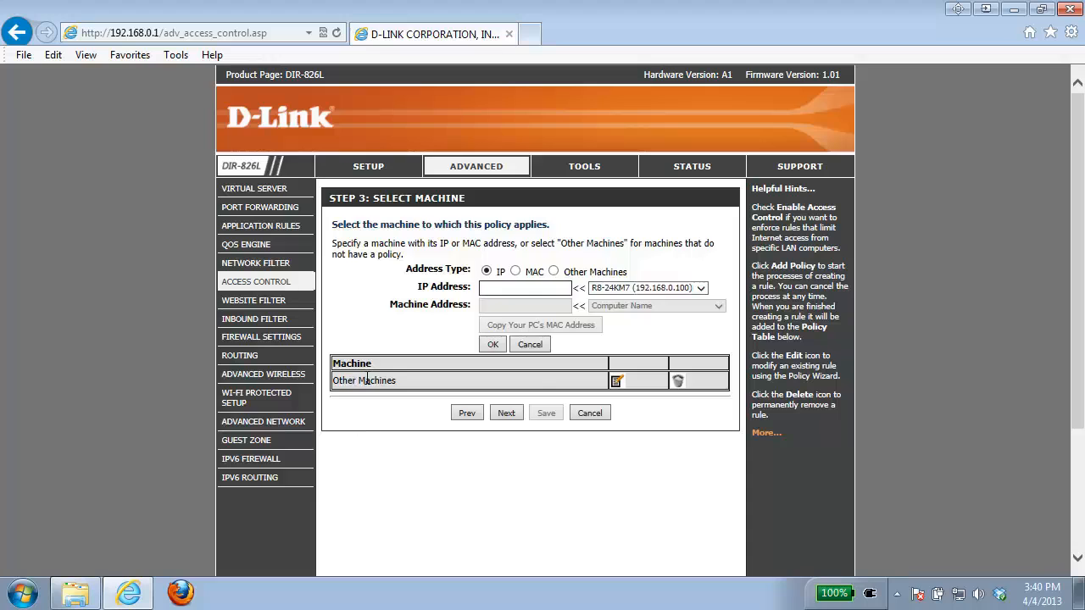
Set the policy's filtering method to Block Some Access with both the web filter and the advanced port filters applied.
left_click(507, 414)
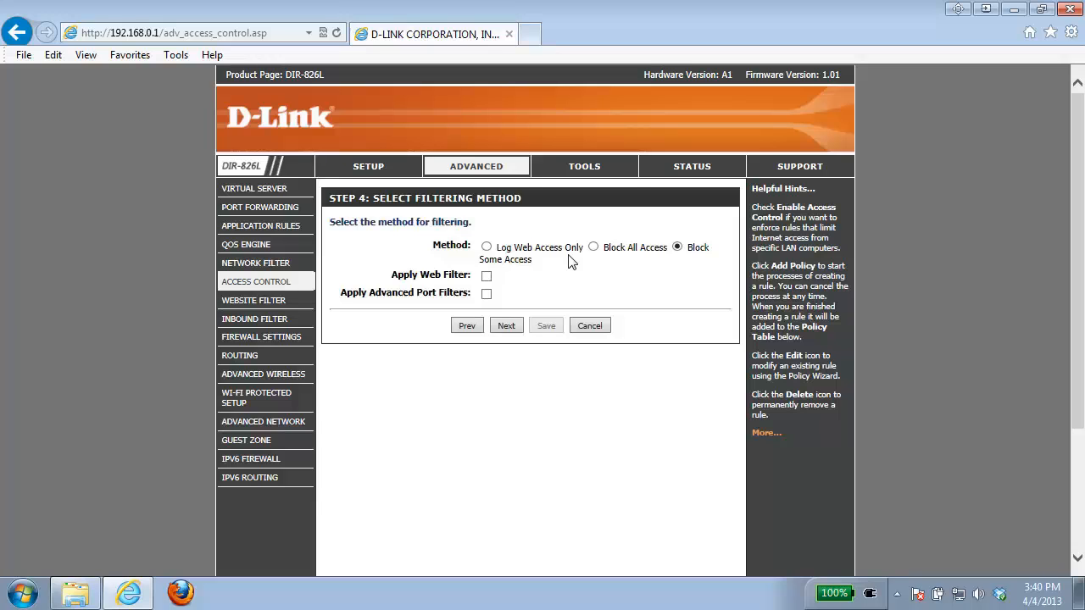
left_click(593, 247)
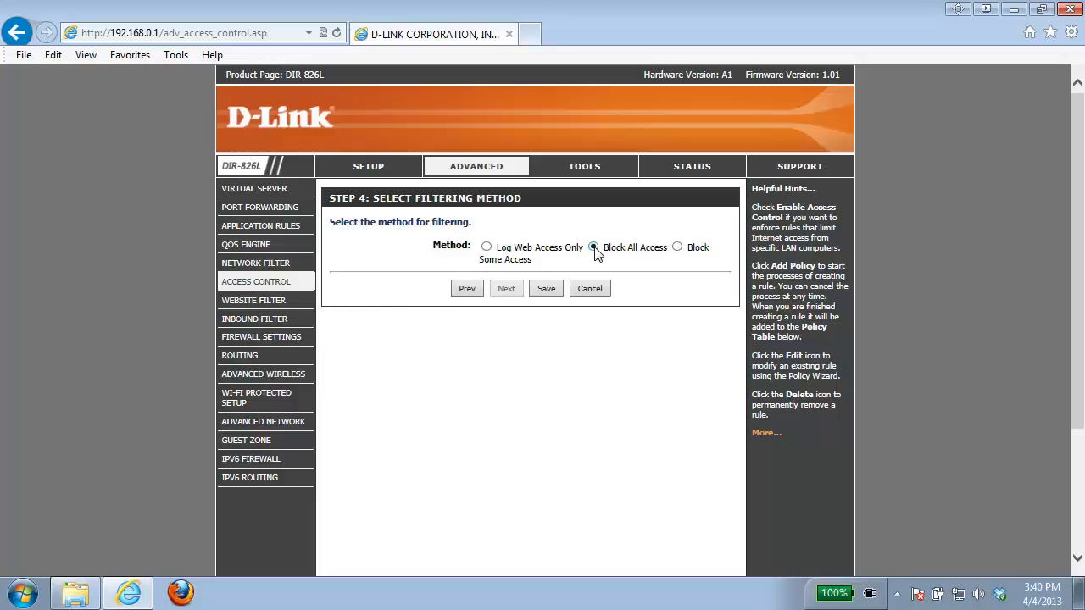
left_click(680, 249)
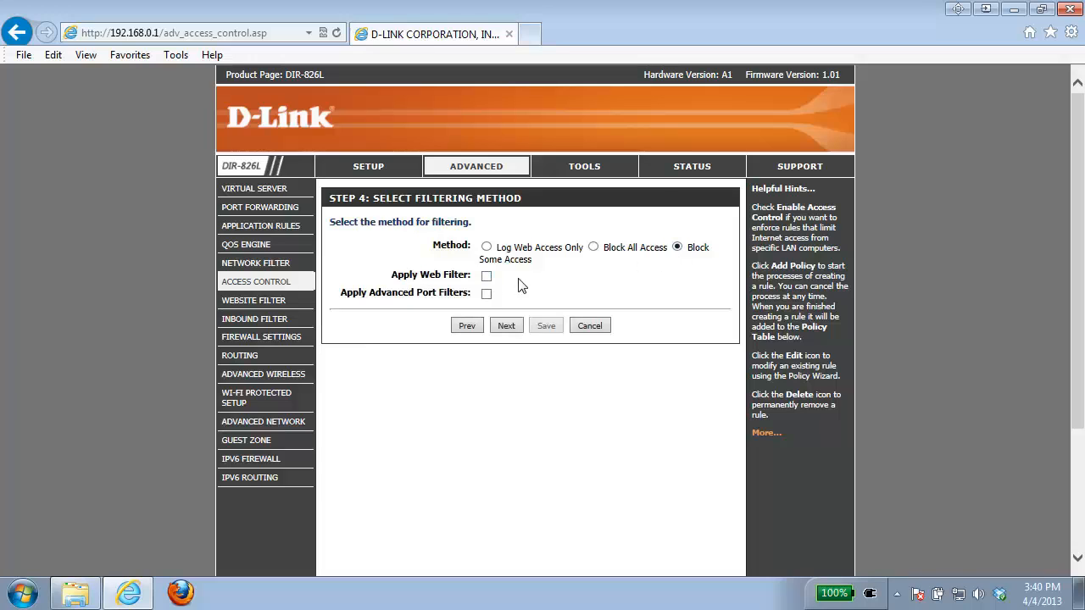
left_click(487, 280)
left_click(487, 294)
left_click(506, 325)
left_click(514, 328)
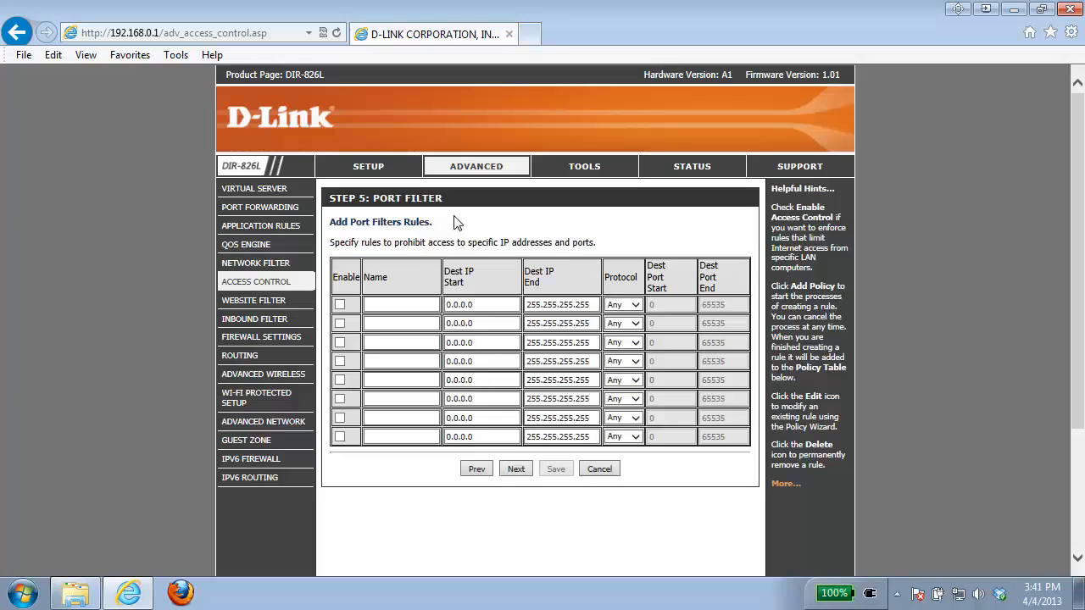
Enable the first port filter rule, name it "Block FTP" and keep its destination IP range at 0.0.0.0 to 255.255.255.255.
left_click(339, 304)
type("Block FTP")
left_click(486, 306)
left_click(588, 306)
left_click(493, 309)
left_click(480, 307)
left_click_drag(481, 307, 440, 305)
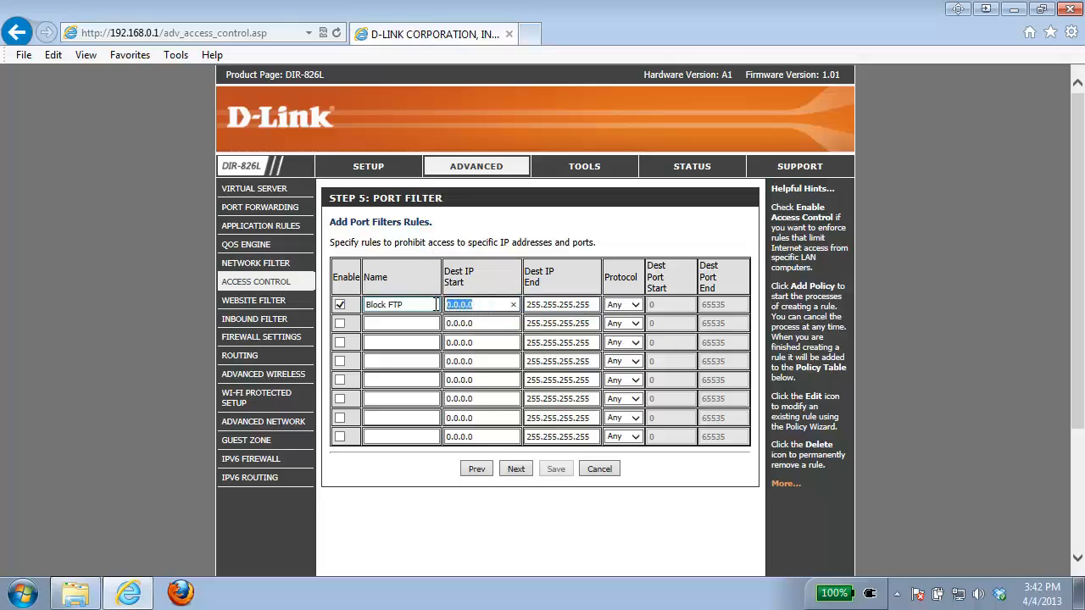
key("Tab")
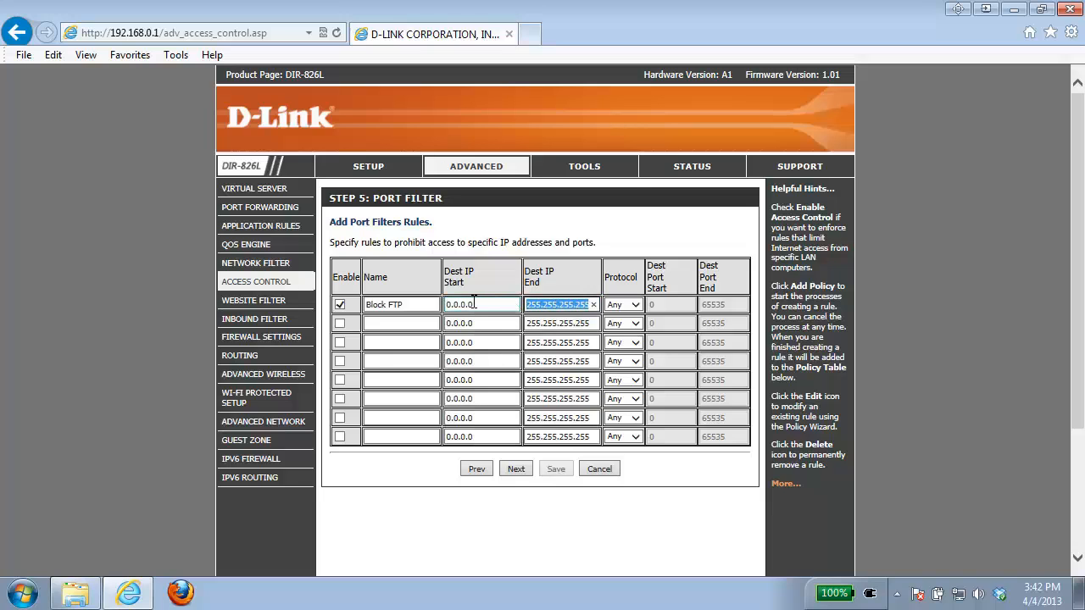
left_click(558, 314)
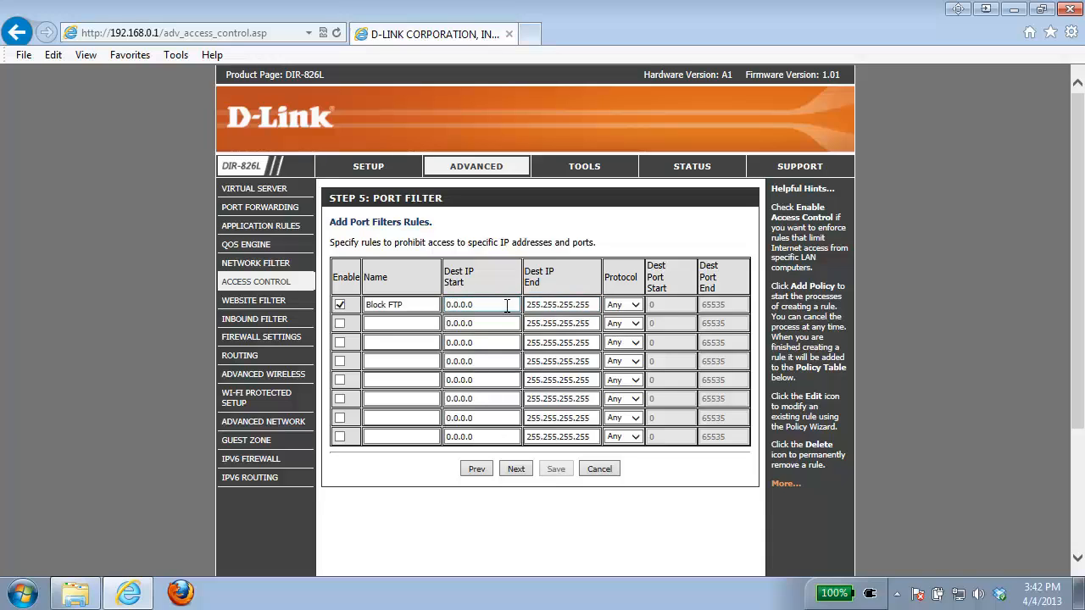
Set the Block FTP rule's protocol to TCP with destination port start and end both 21, and proceed to web access logging.
left_click(634, 306)
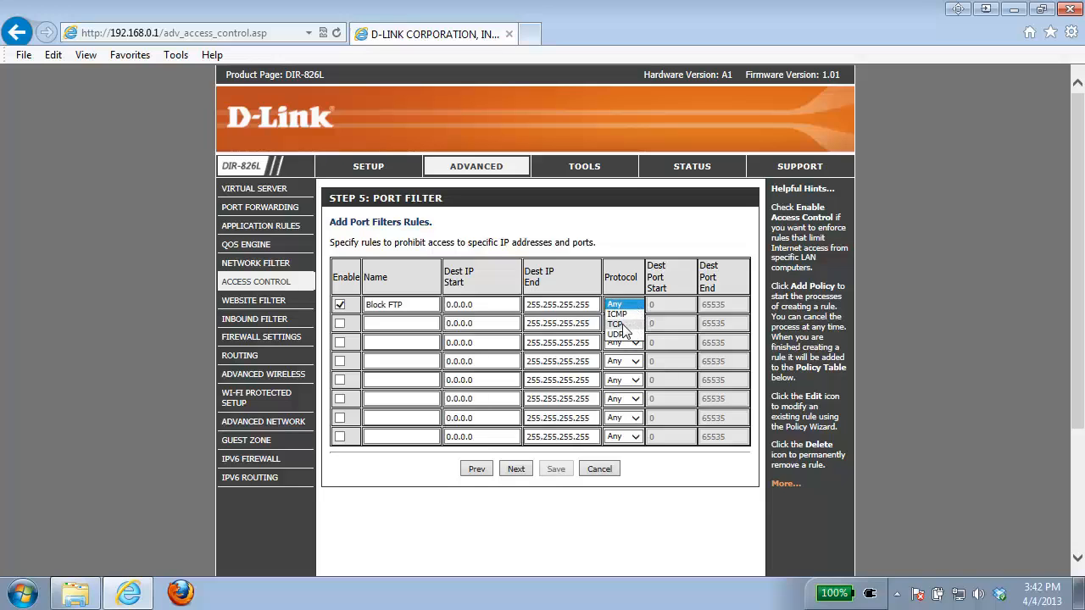
left_click(621, 327)
key("Tab")
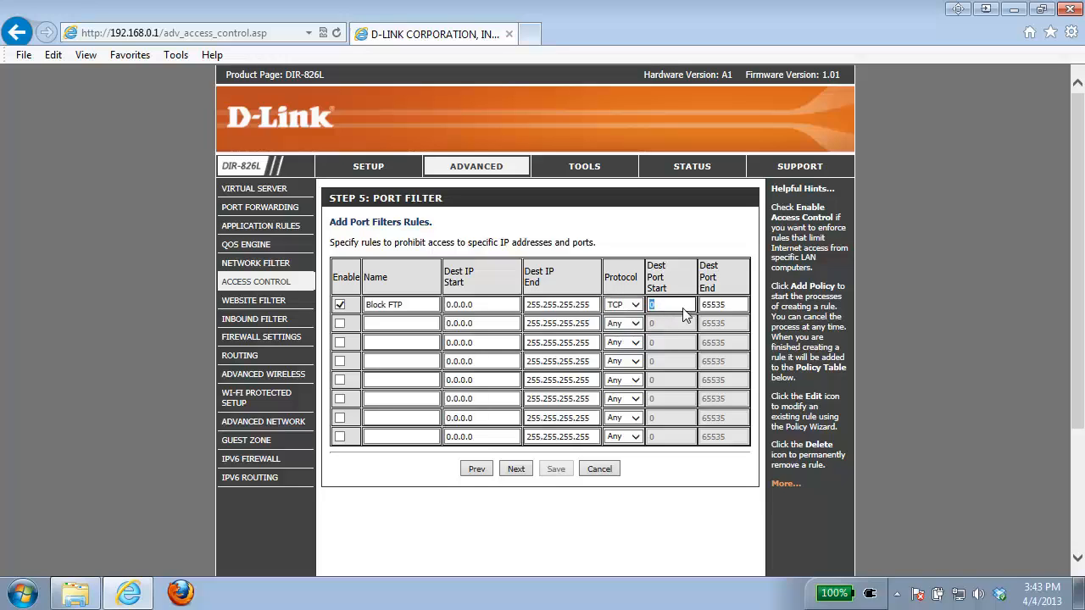
type("21")
key("Tab")
type("21")
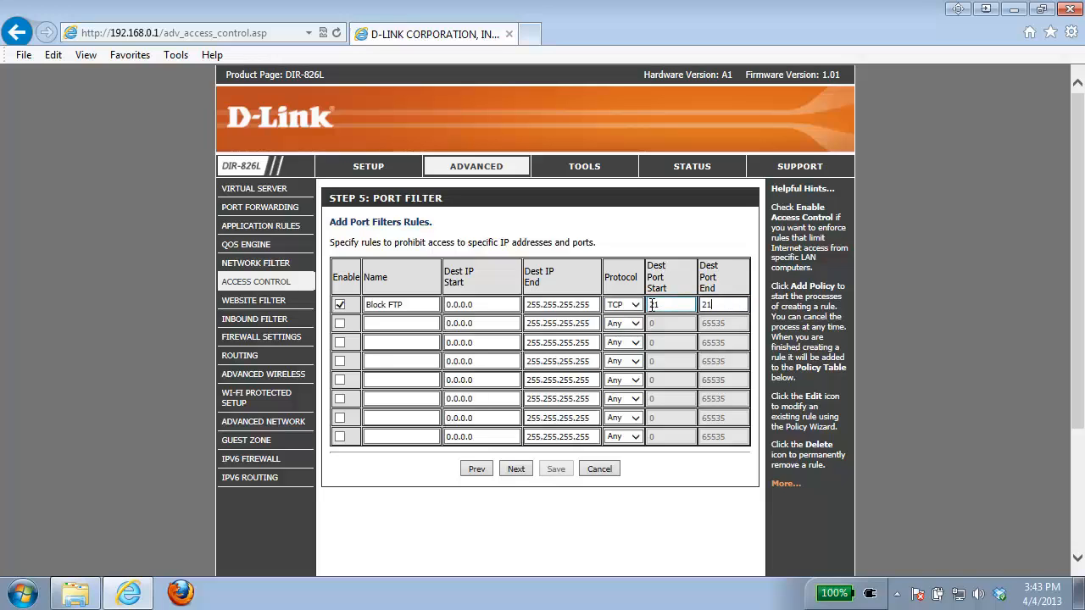
left_click(518, 471)
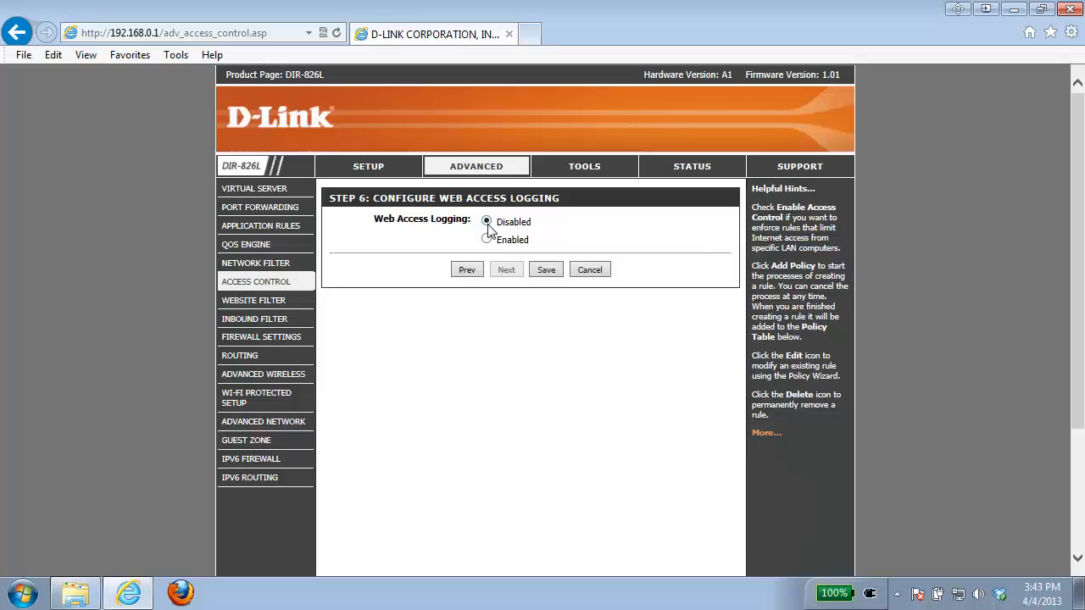
Save the new policy and return to the access control page.
left_click(547, 278)
left_click(536, 275)
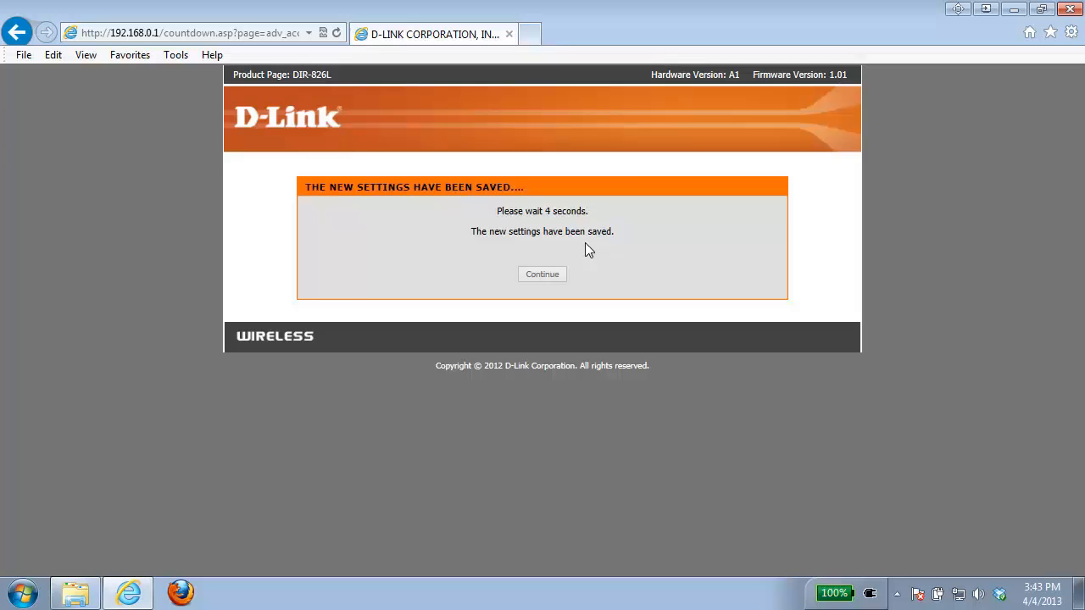
left_click(543, 278)
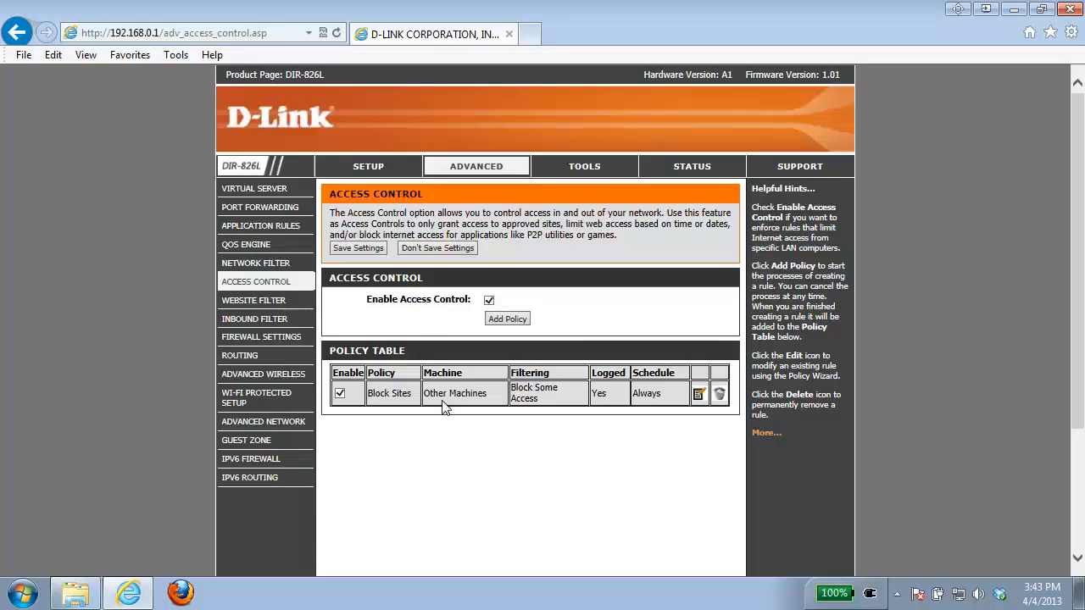
Open the website filter settings and keep the rule on "DENY computers access to ONLY these sites".
left_click(287, 305)
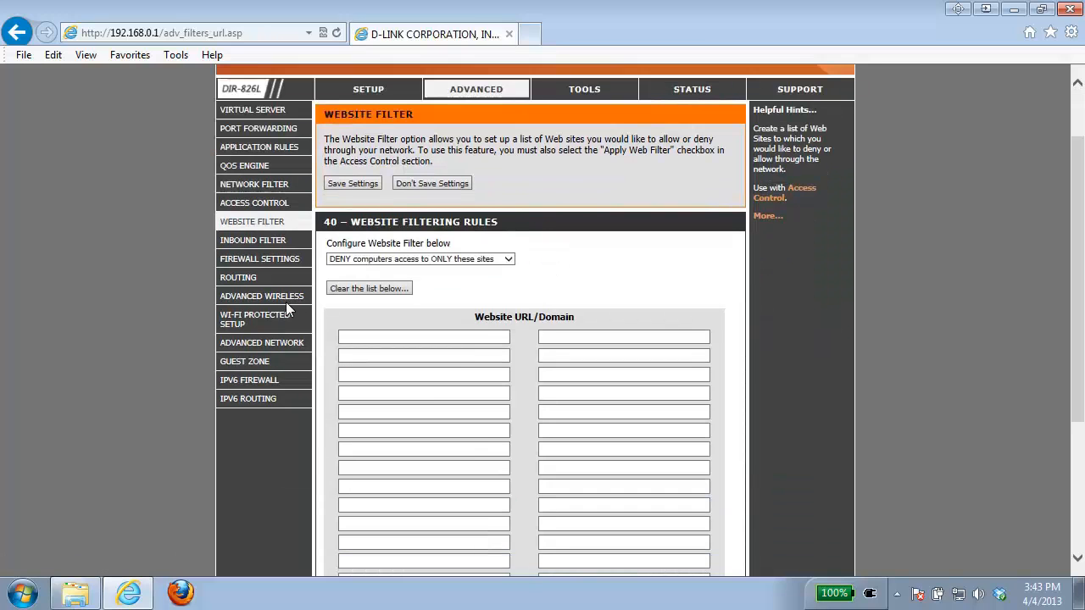
left_click(487, 259)
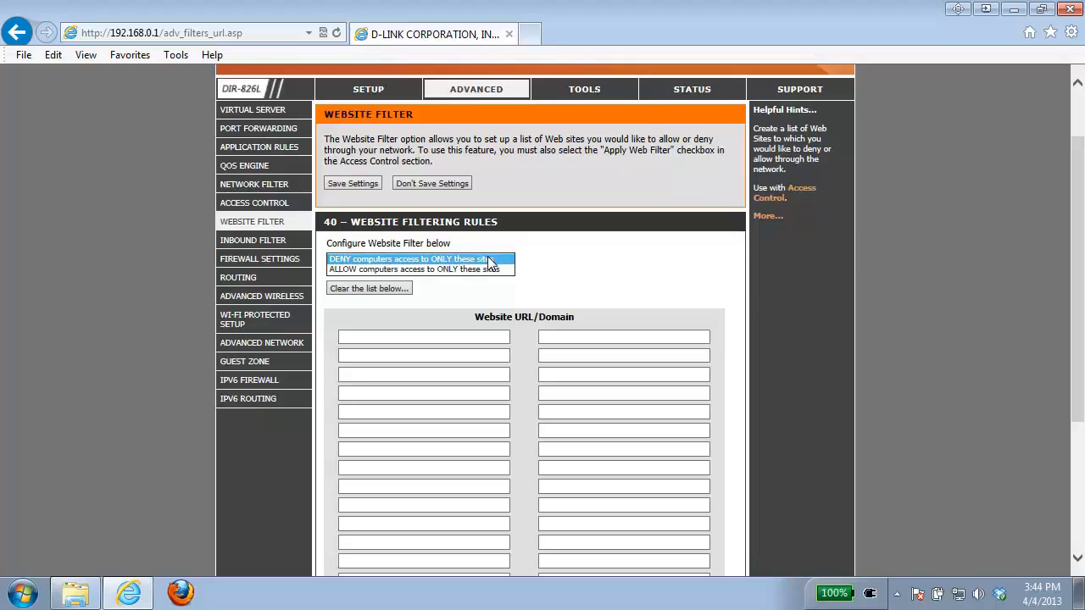
left_click(441, 296)
left_click(380, 263)
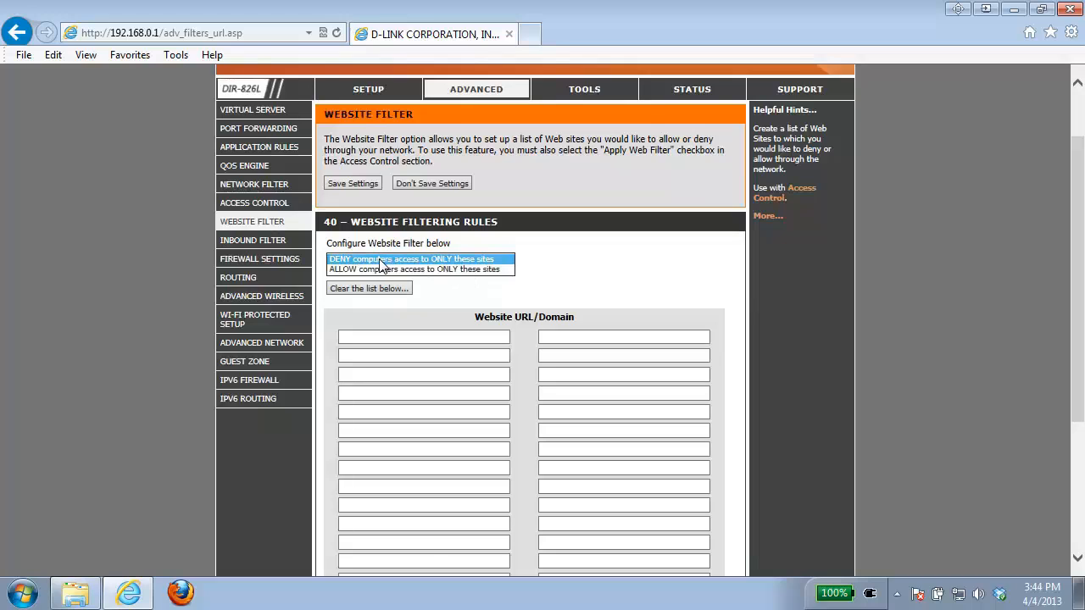
left_click(380, 262)
Add facebook.com as the first website filter entry and save the settings.
left_click(367, 339)
type("facebook.com")
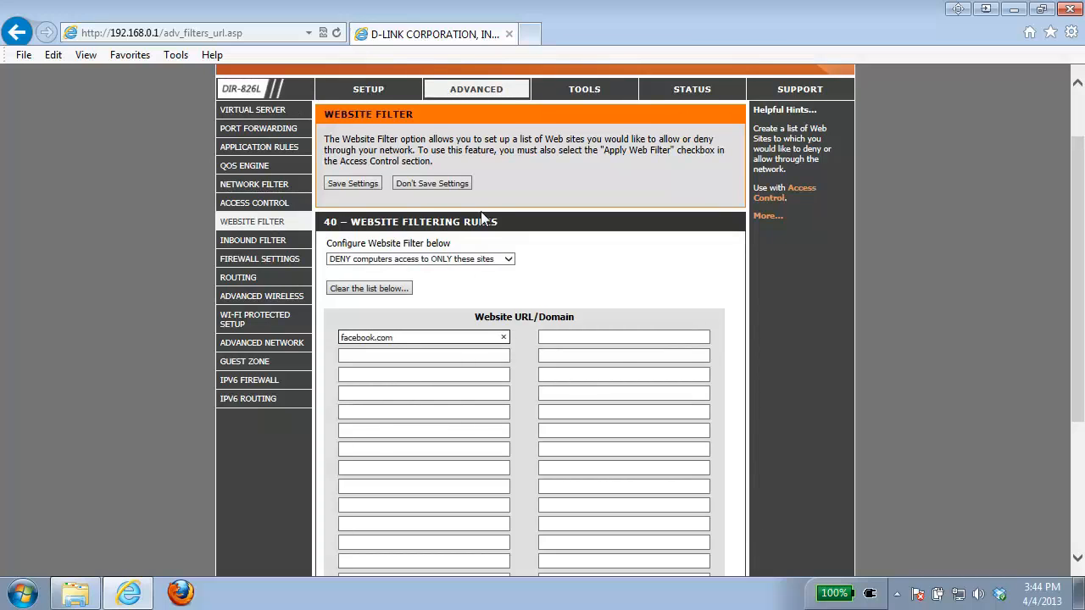
scroll(543, 263, "up", 1)
left_click(358, 193)
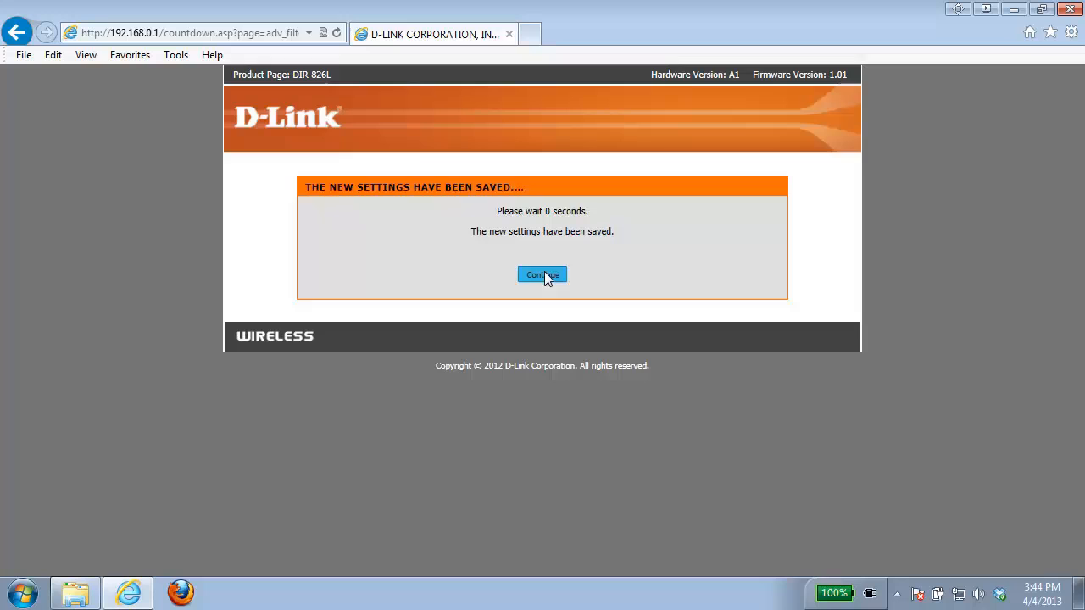
left_click(542, 274)
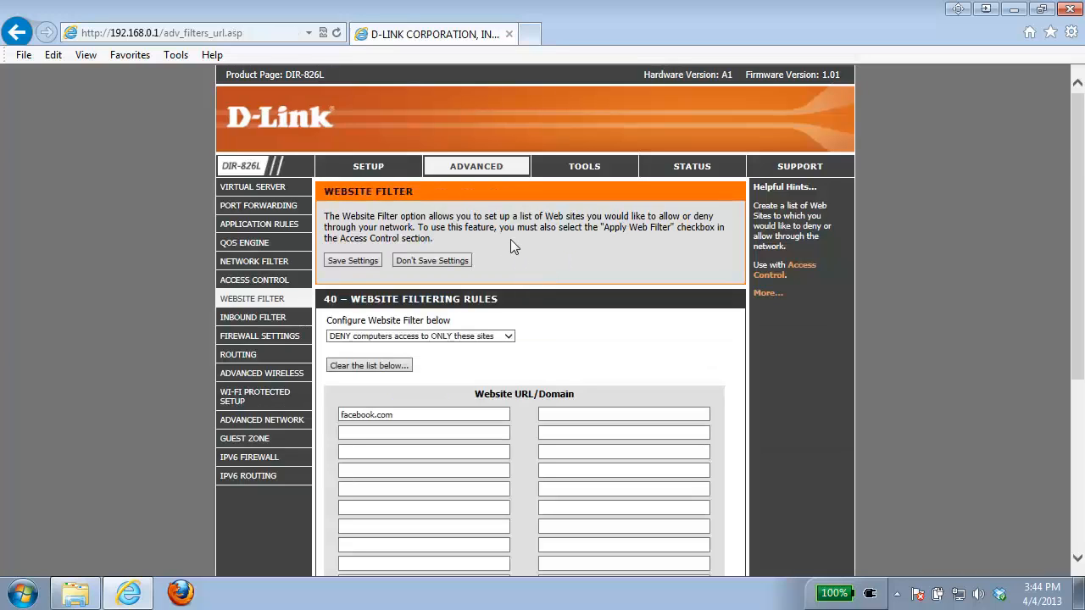
left_click(528, 34)
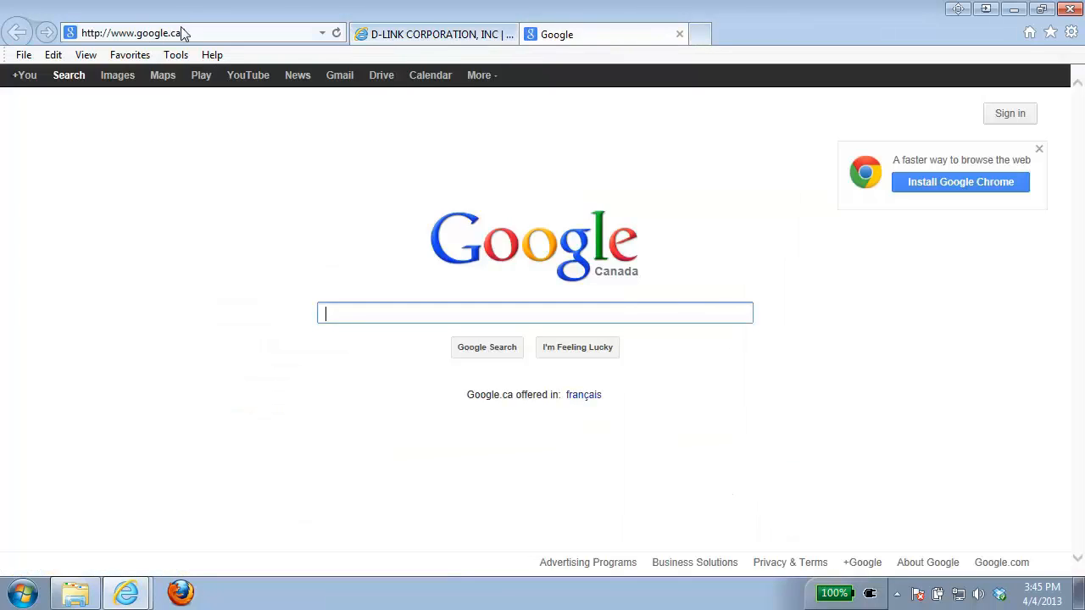
left_click(194, 32)
type("fa")
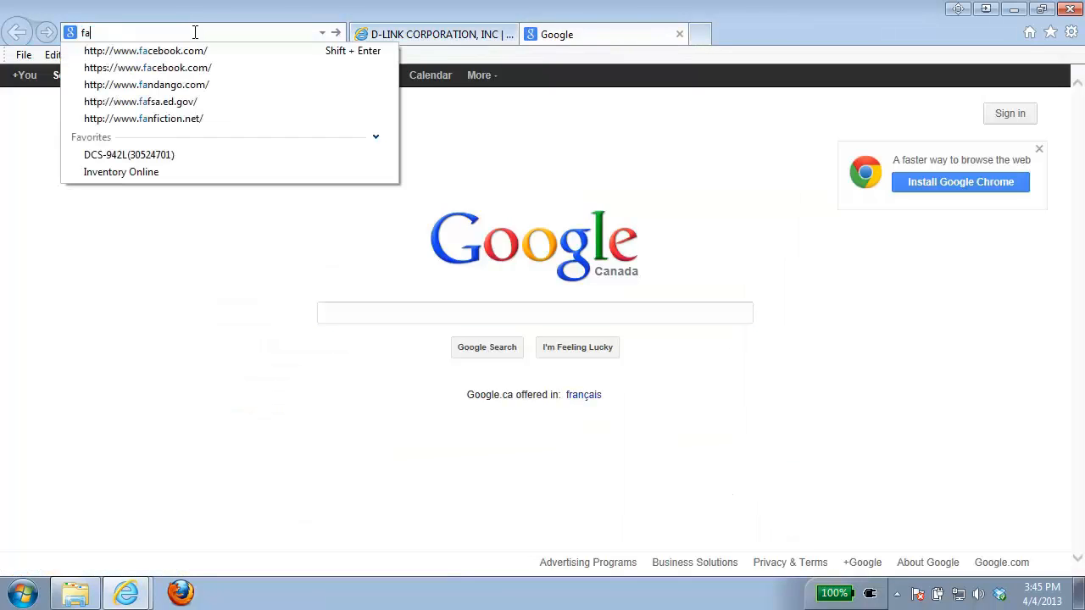
key("Down")
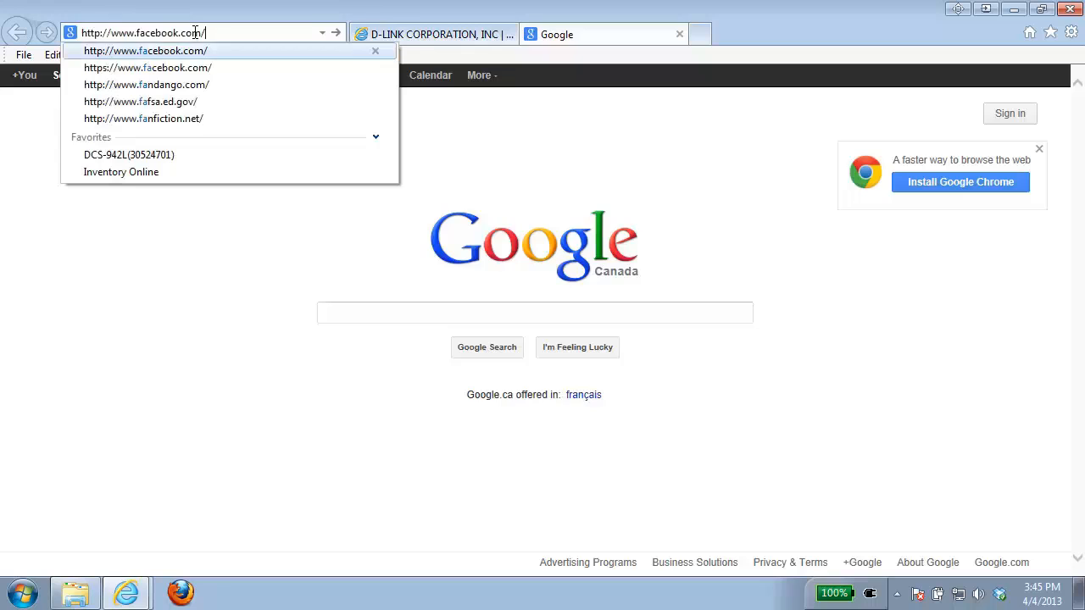
key("Return")
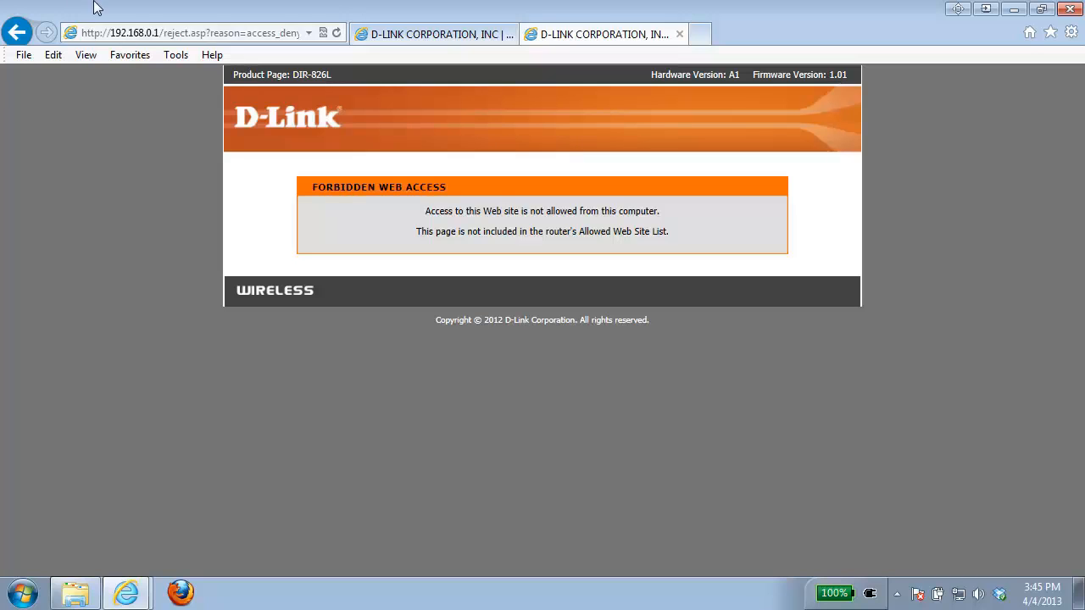
Test the FTP port block by loading ftp.dlink.com in the same browser tab.
left_click(144, 35)
type("ftp")
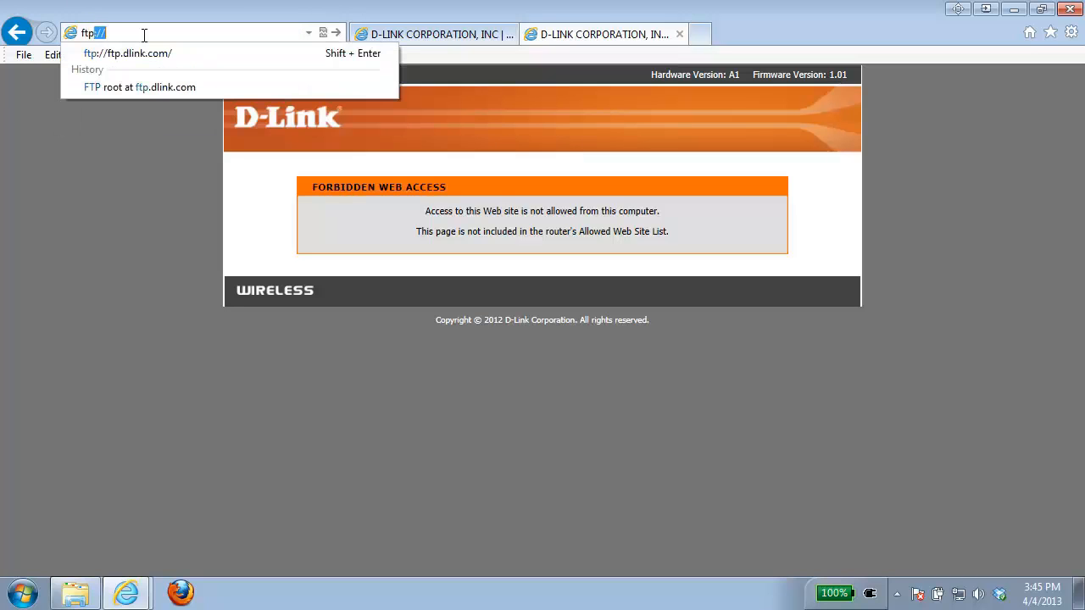
type(".dlink.")
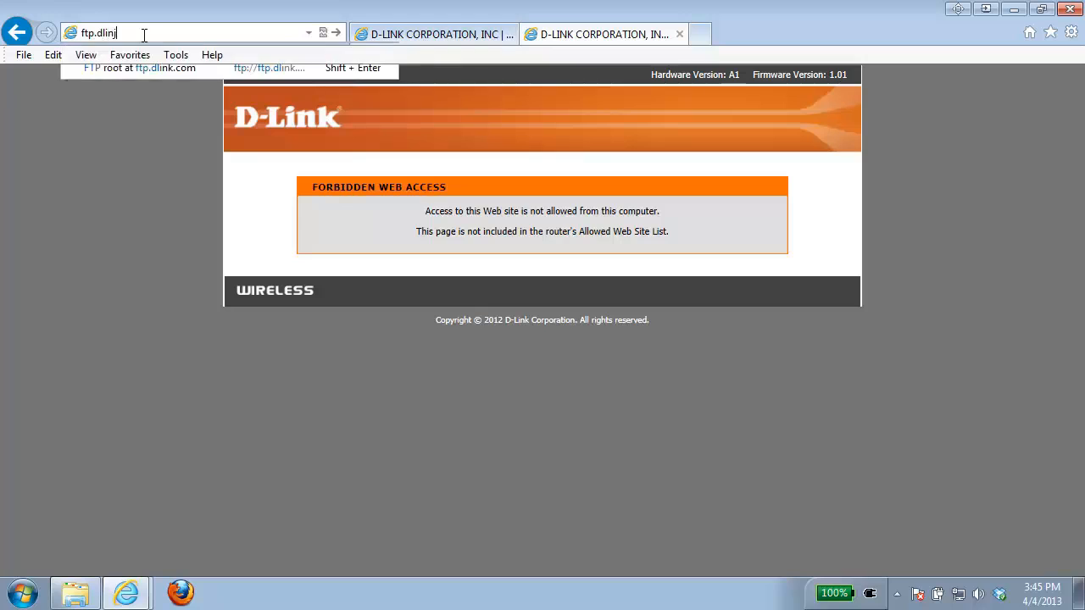
type("com")
key("Return")
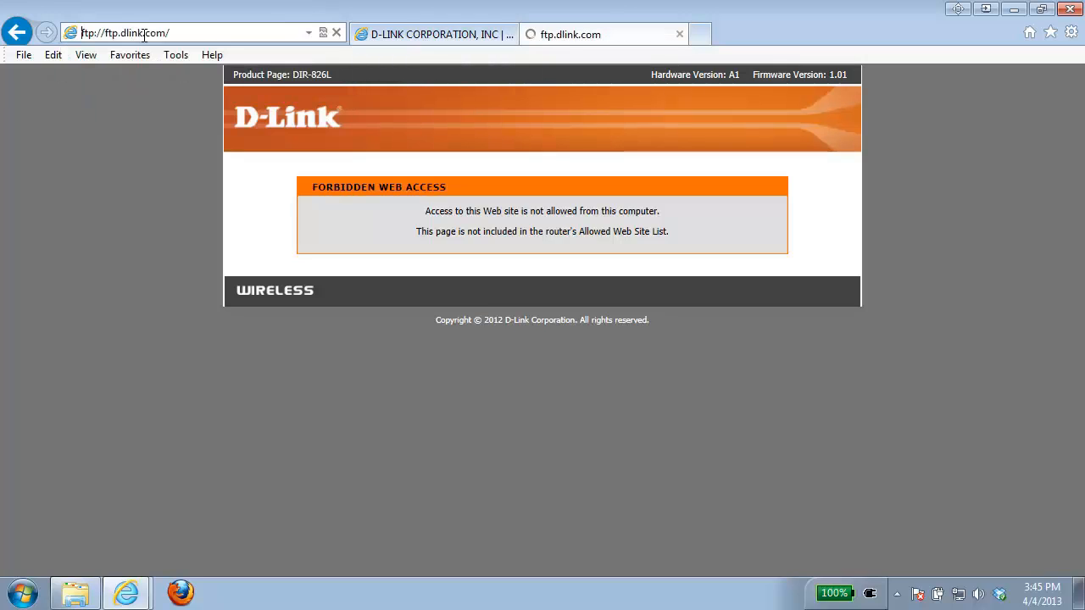